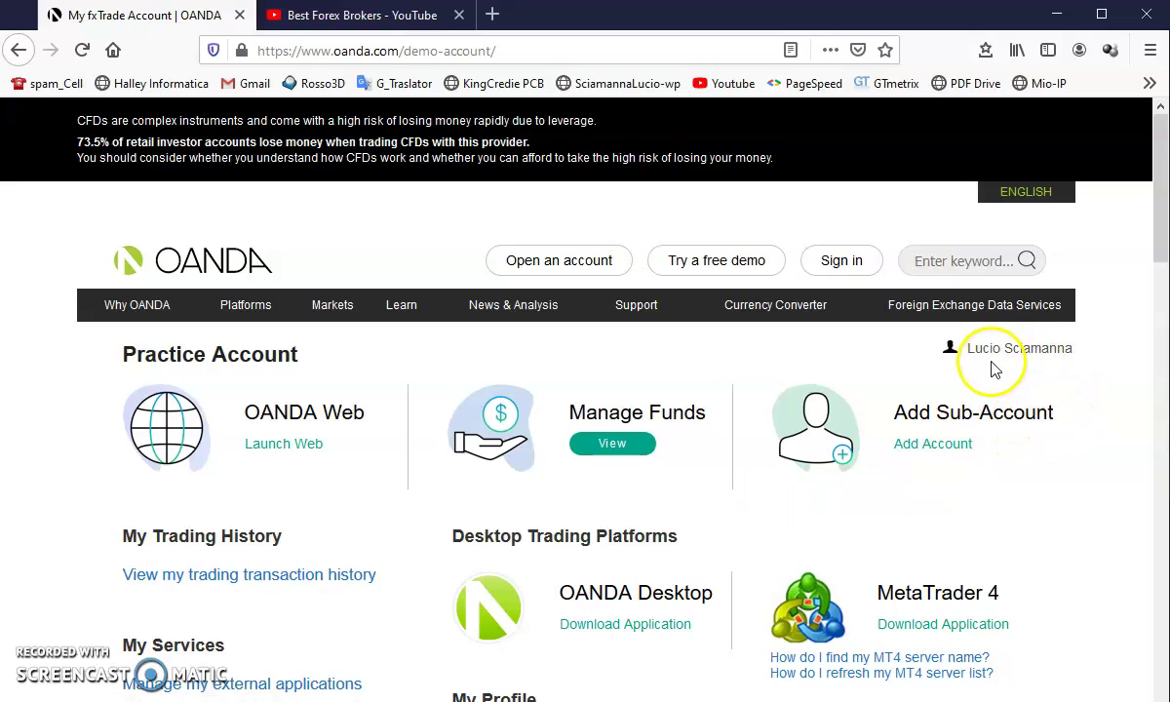
drag(968, 349, 1072, 348)
click(624, 370)
drag(119, 355, 330, 361)
click(331, 355)
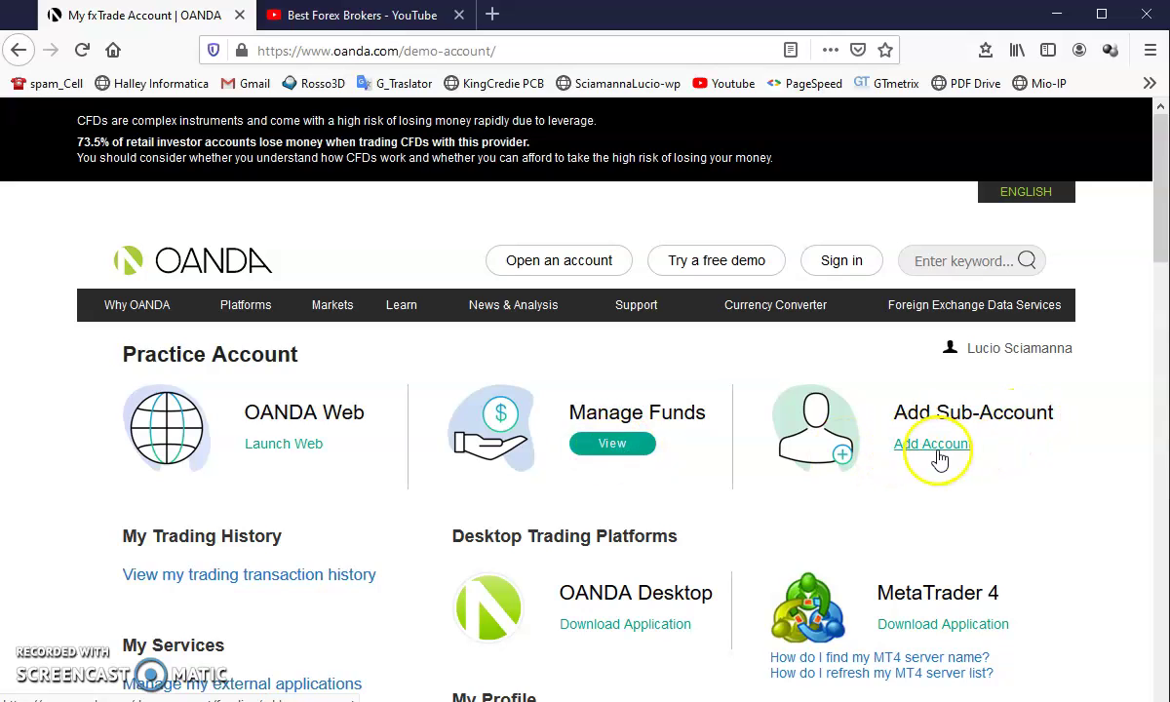
Open the practice account's funds management page and review the Primary account's summary
click(611, 462)
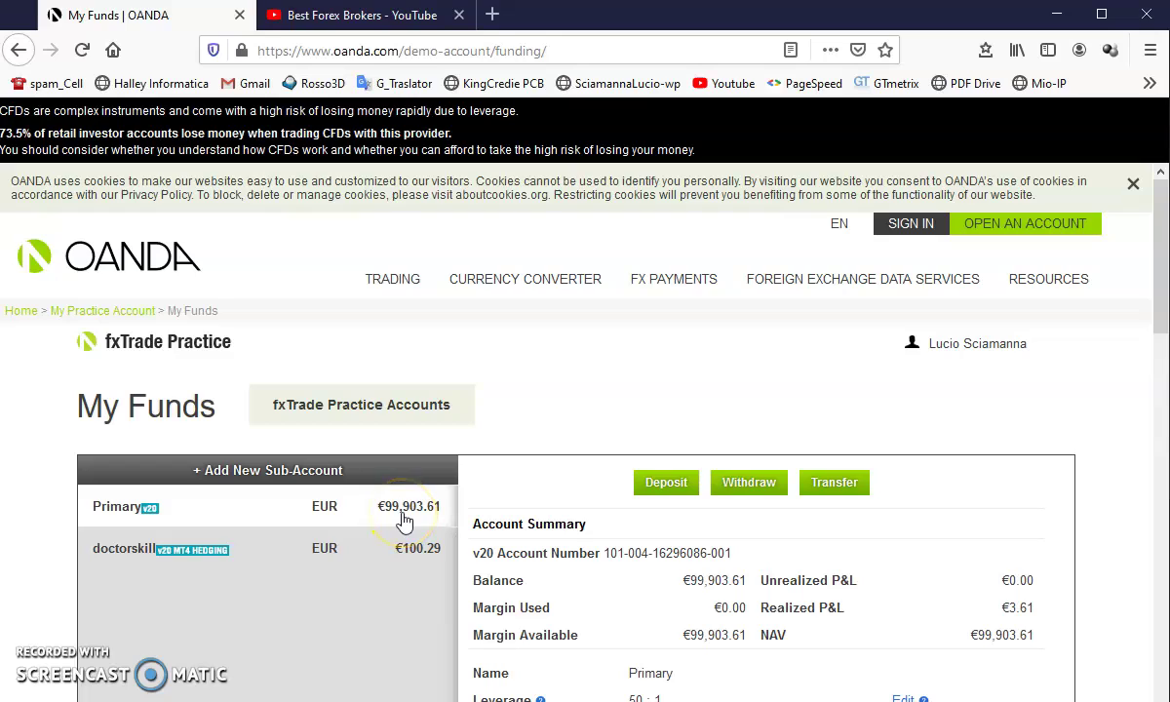
click(326, 522)
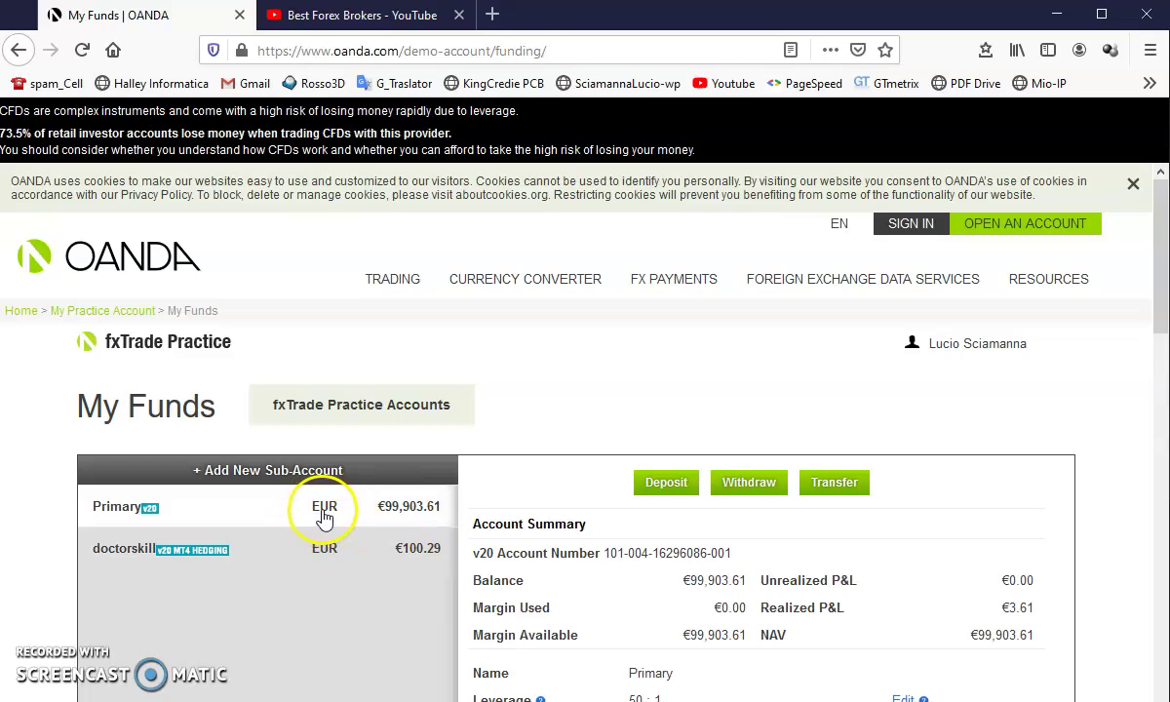
click(44, 451)
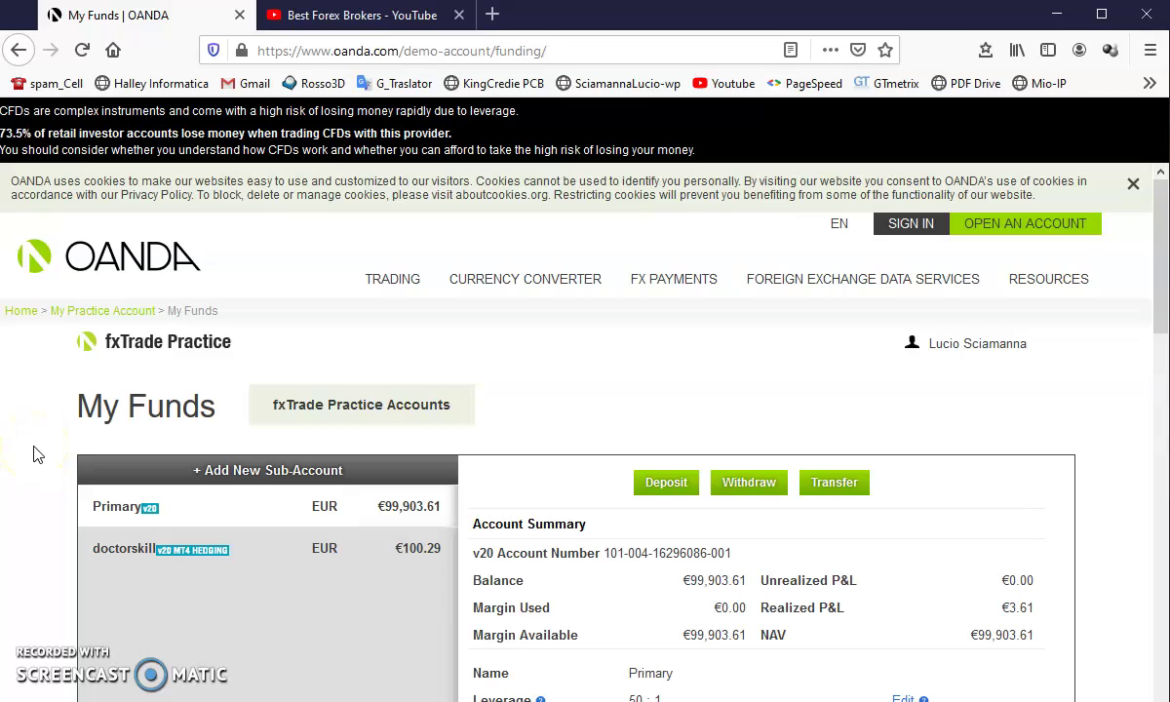
scroll(37, 455, down, 3)
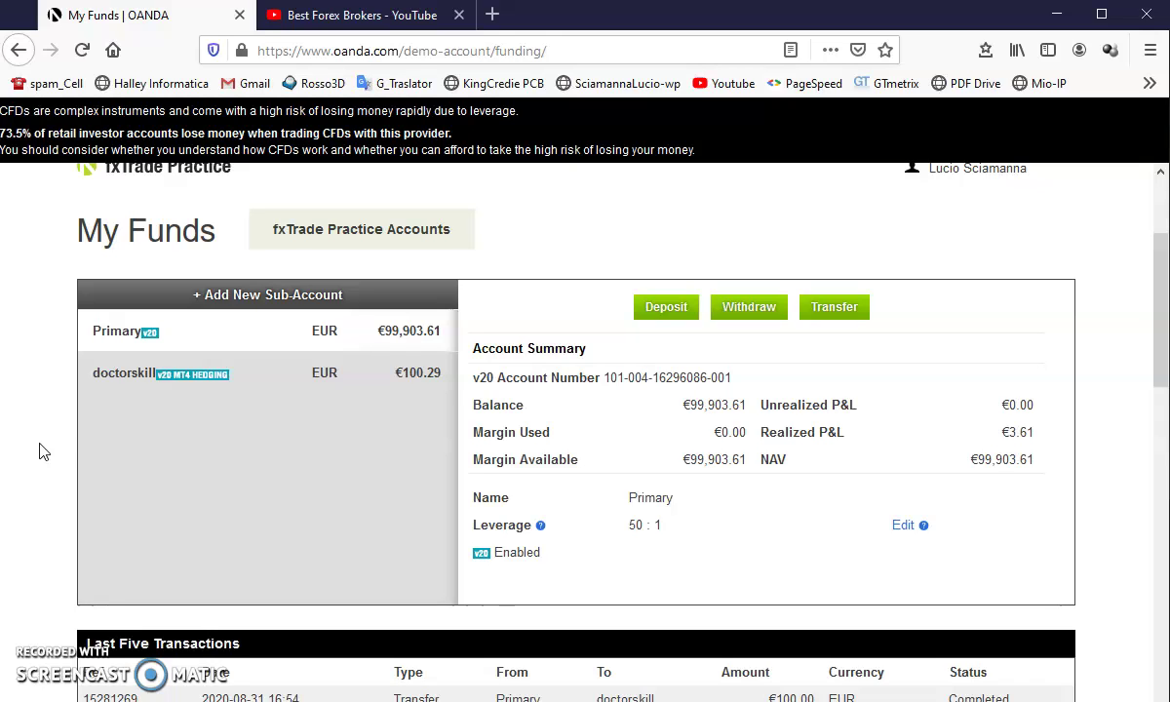
Start a new sub-account of type v20 MetaTrader 4 with hedging enabled
click(248, 295)
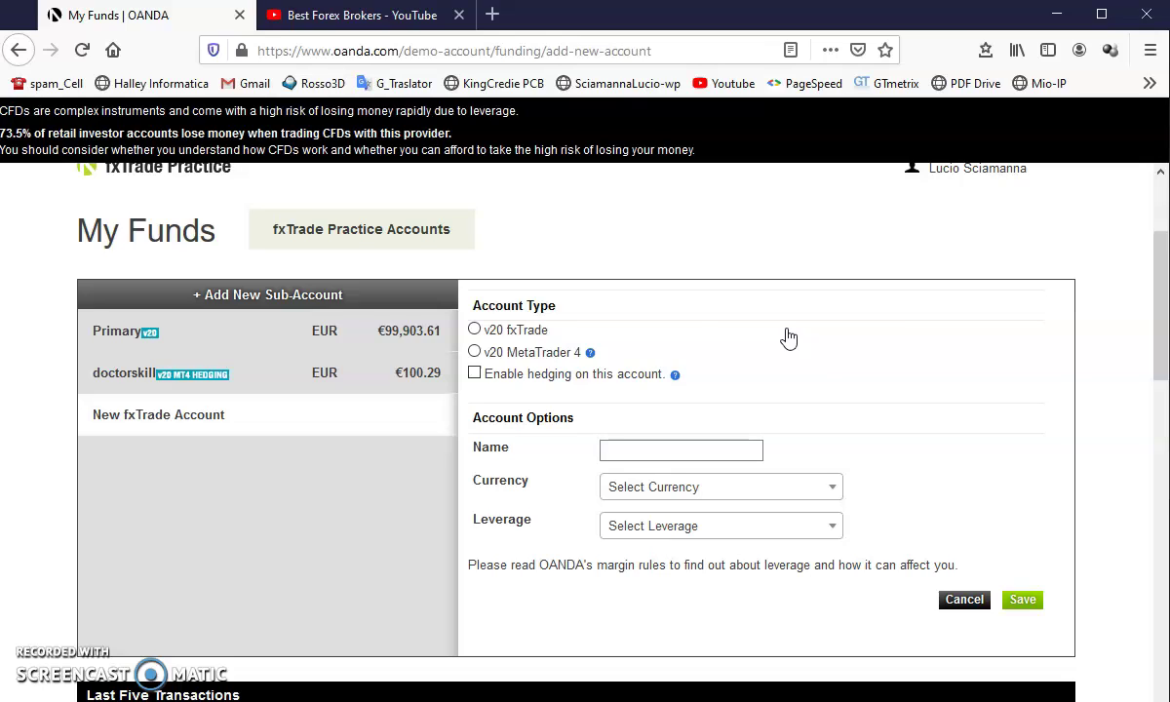
click(474, 355)
click(475, 355)
click(475, 354)
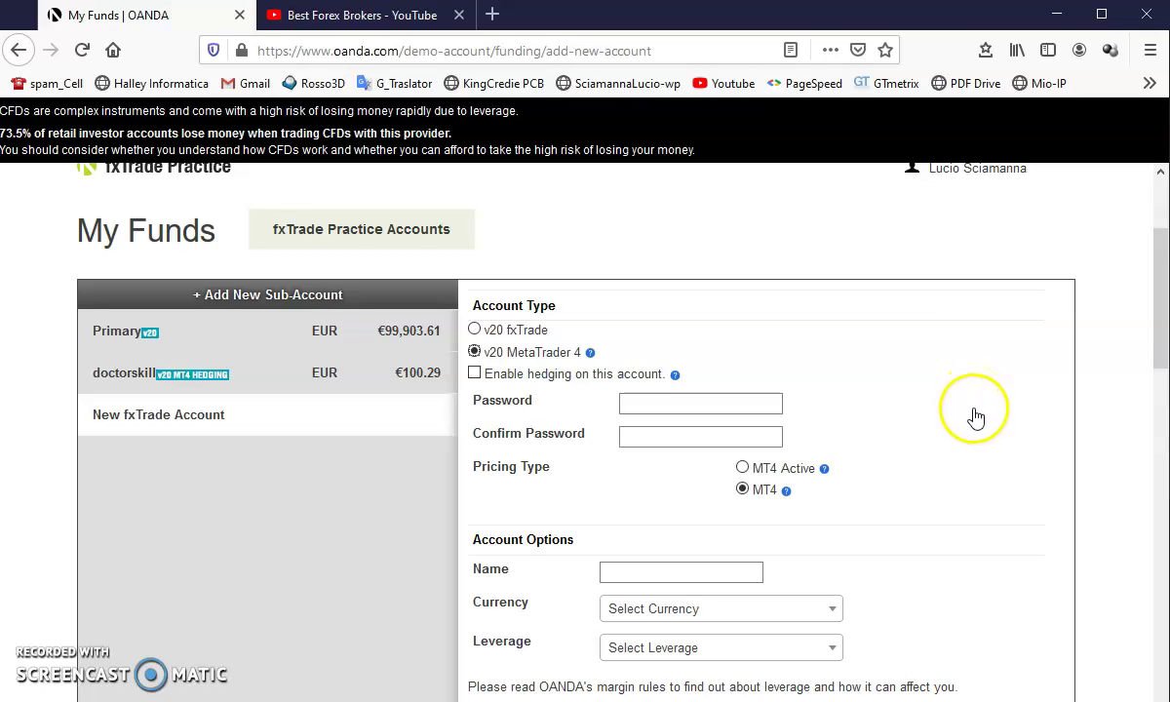
click(475, 376)
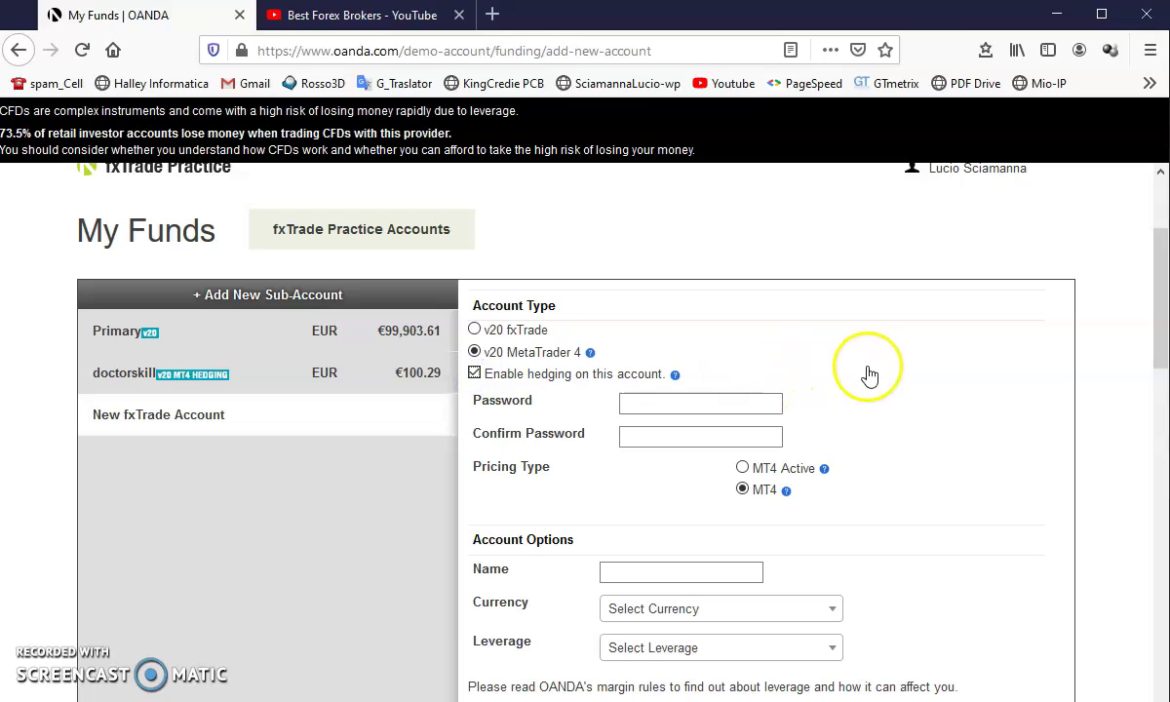
Fill the password and confirmation fields with the browser-generated password and set the pricing type to MT4 Active
click(631, 407)
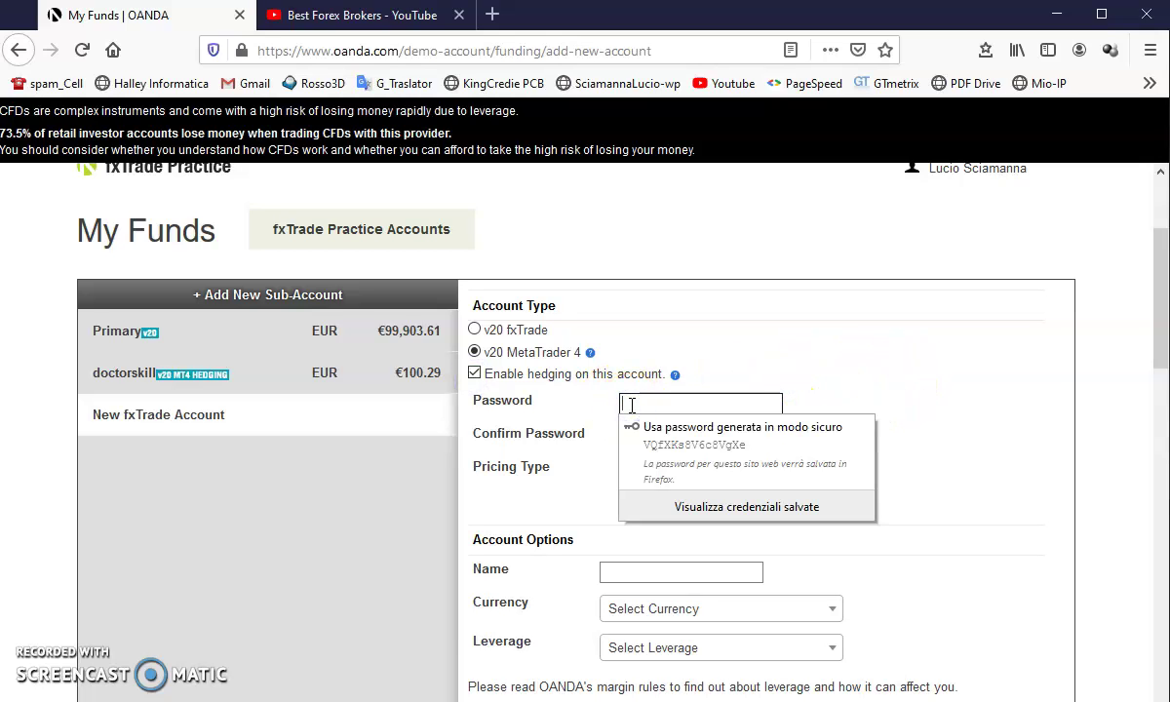
click(712, 450)
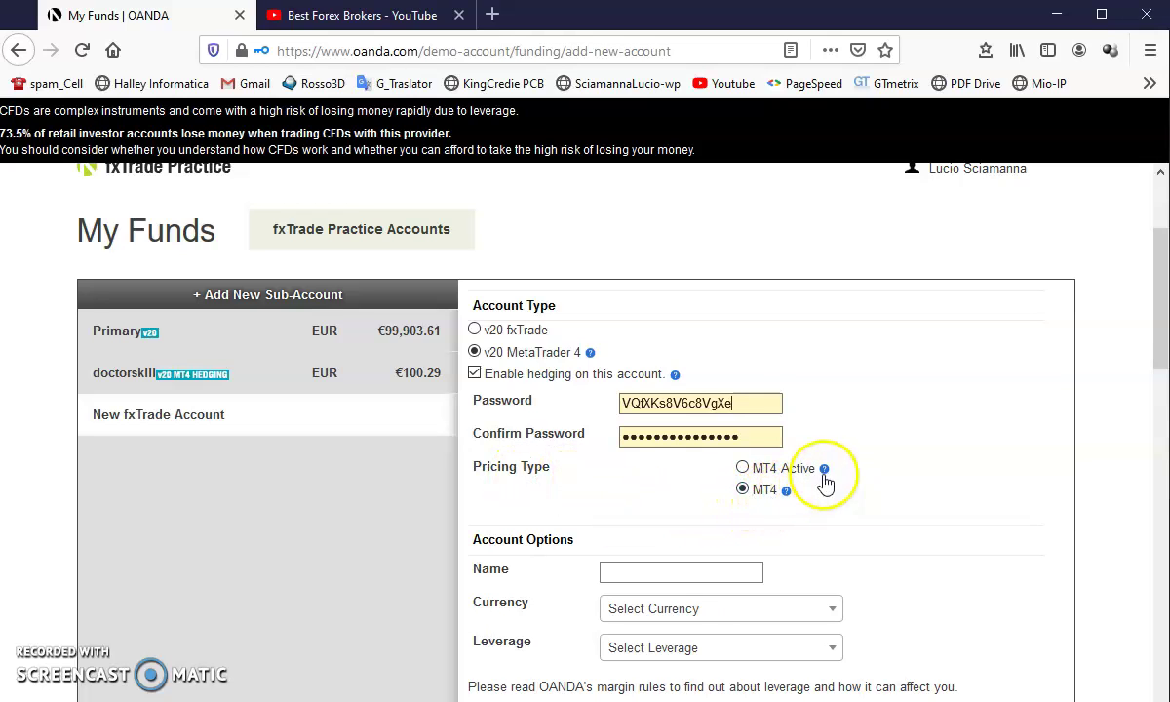
mouse_move(825, 477)
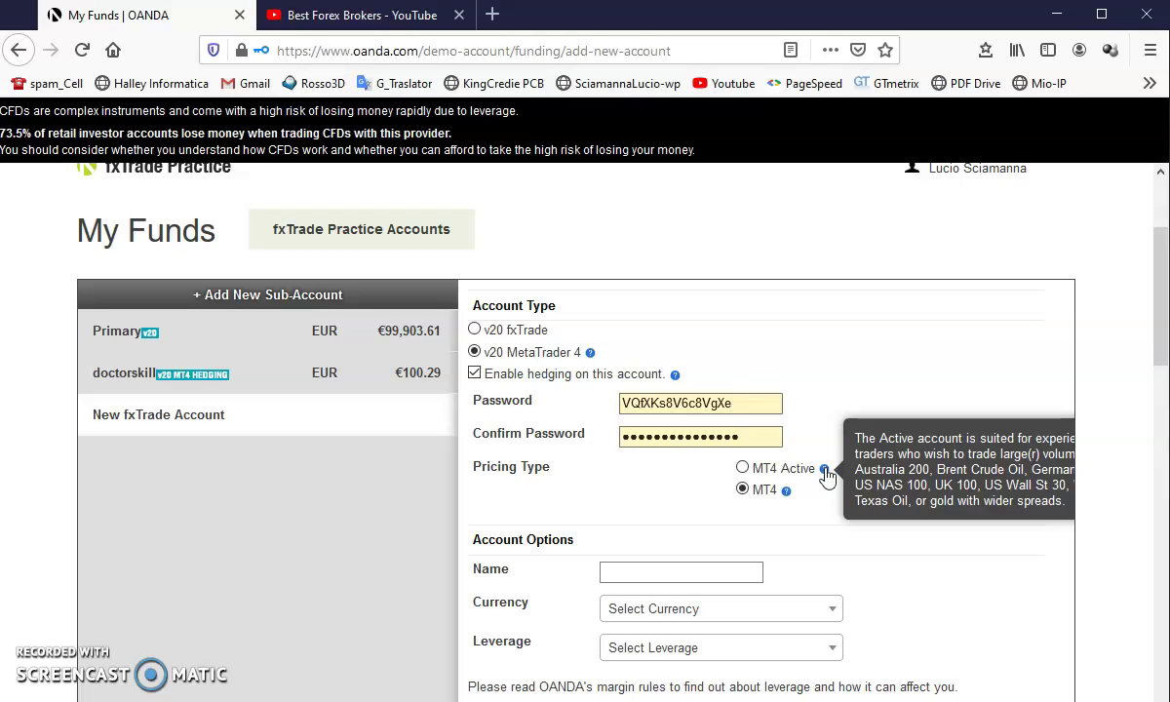
click(744, 468)
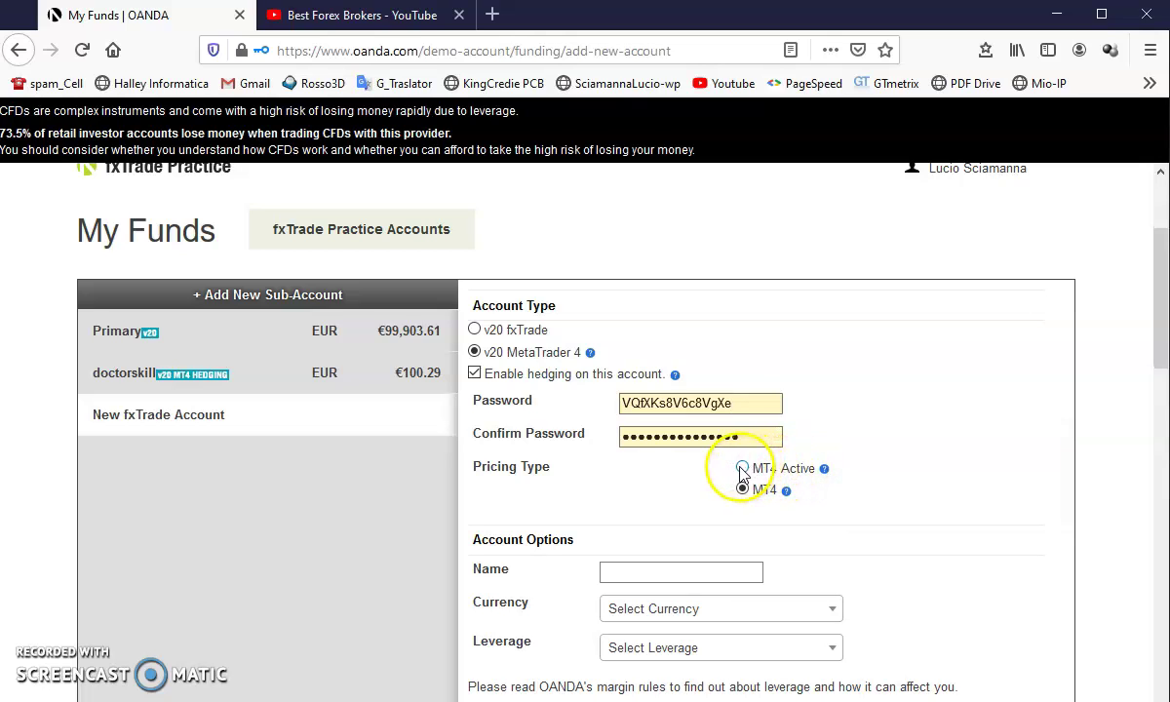
Name the sub-account ForexEd, set its currency to USD and leverage to 100 : 1, and save it
scroll(600, 500, down, 2)
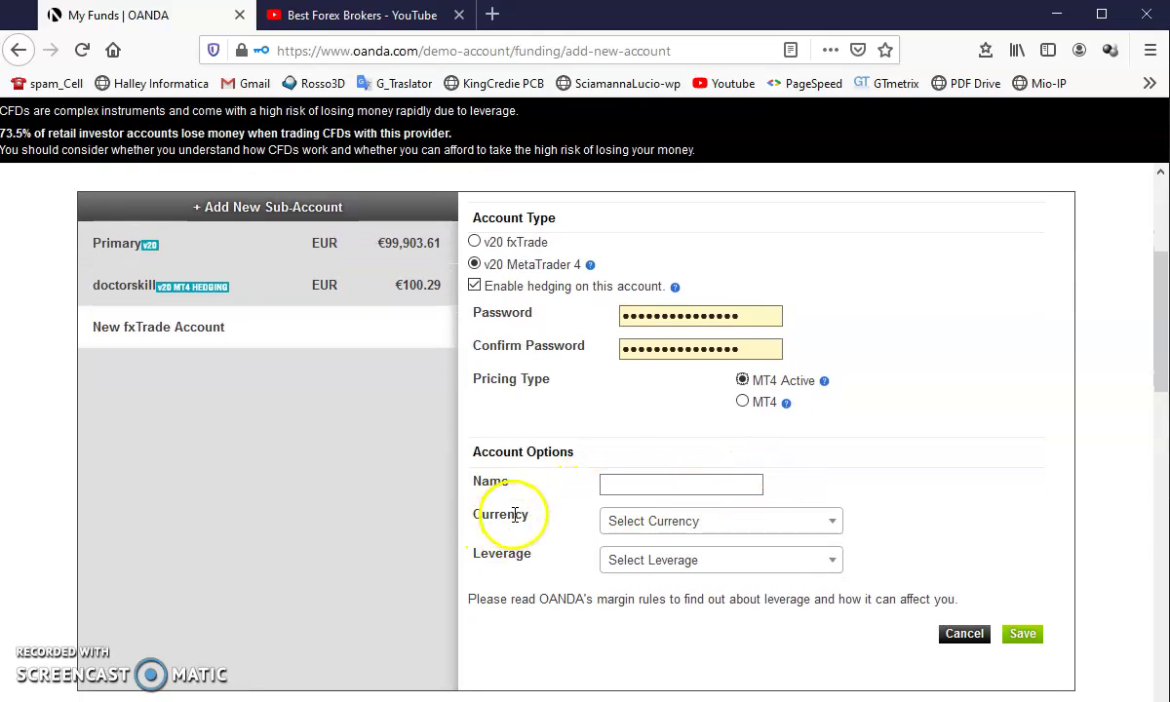
click(614, 485)
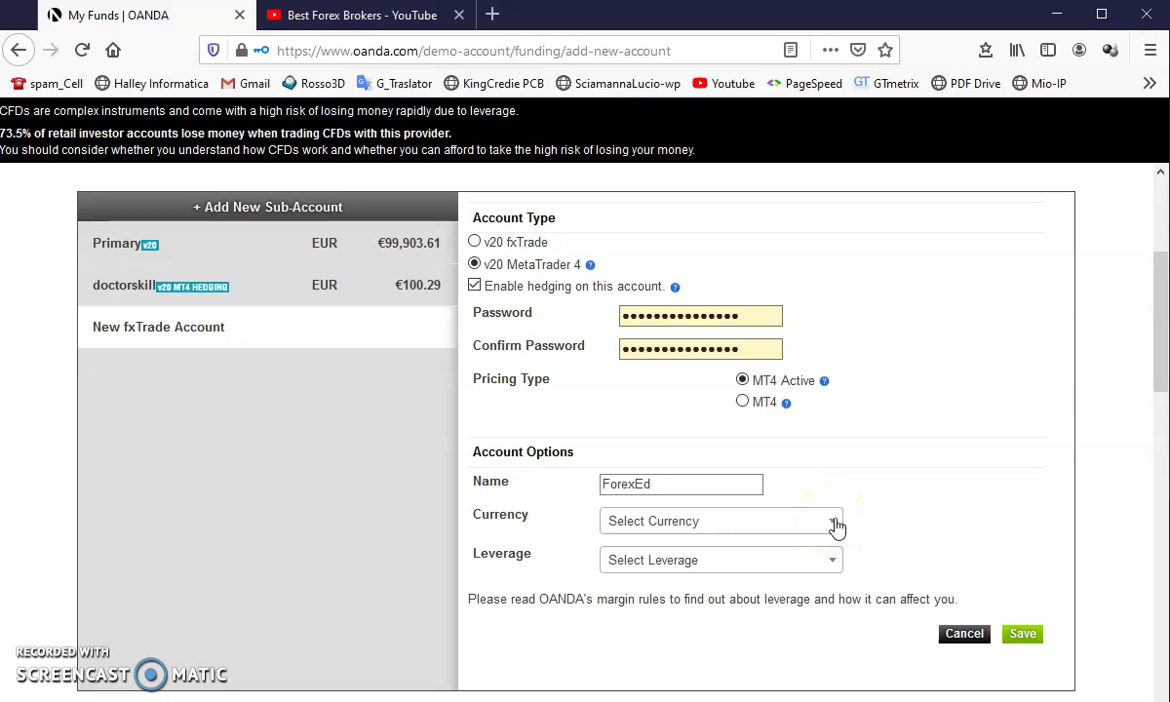
click(836, 524)
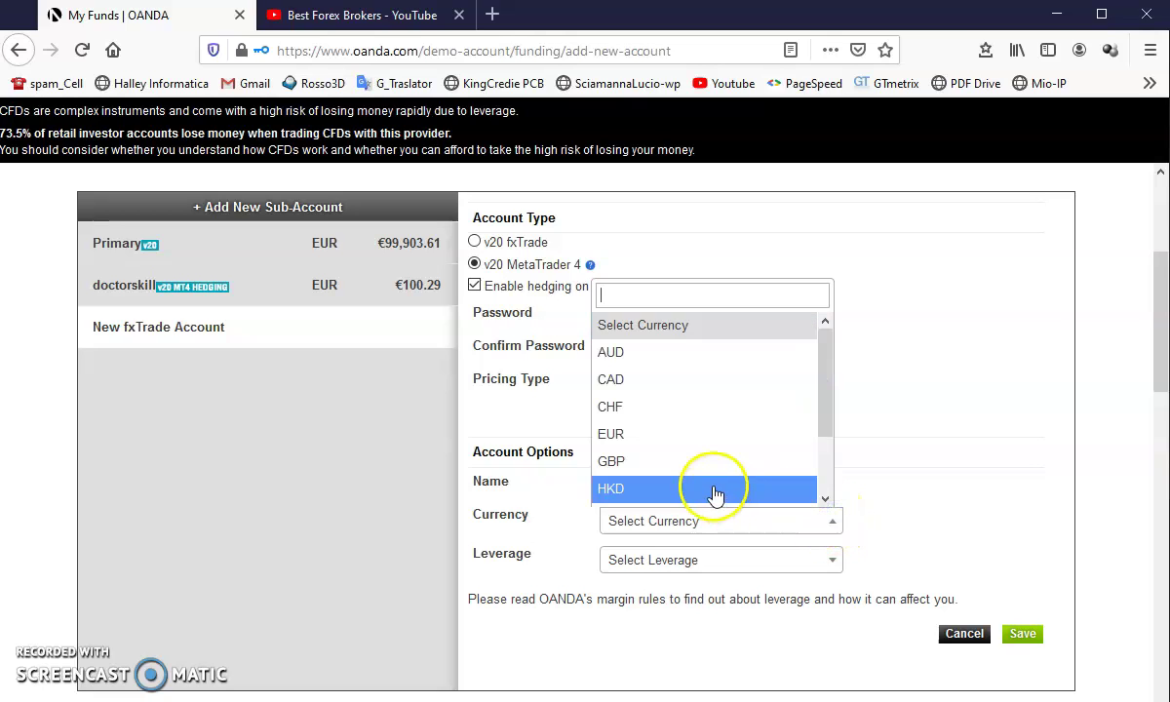
scroll(670, 447, down, 3)
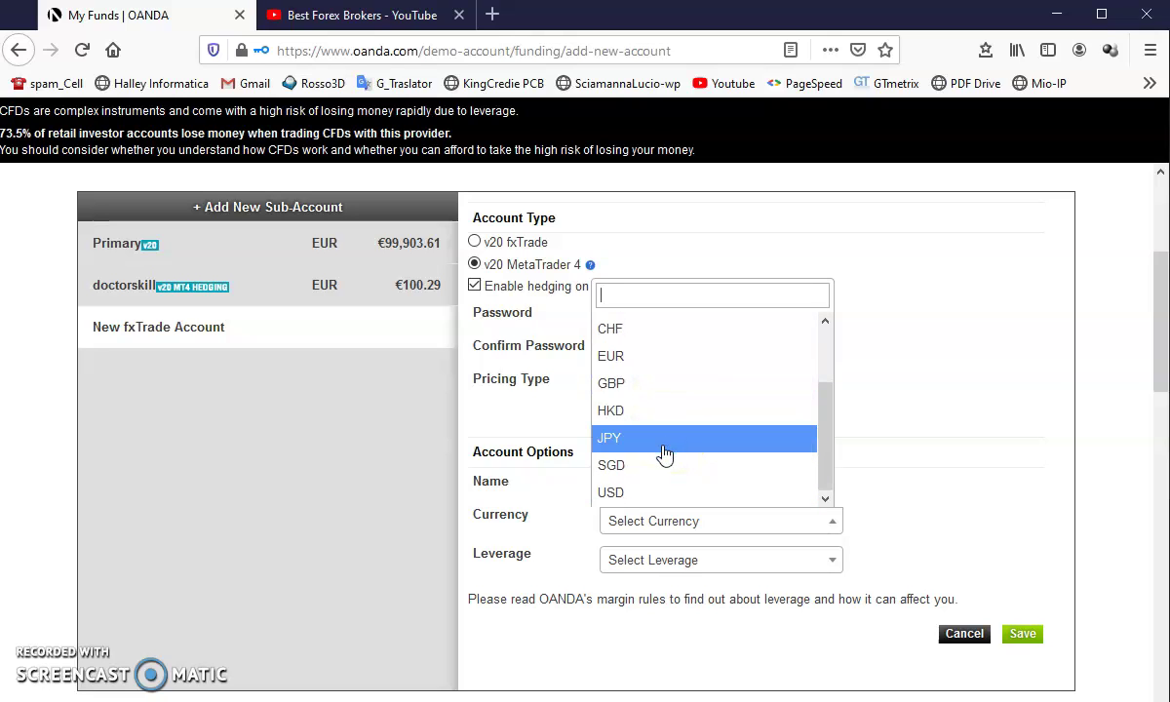
click(647, 495)
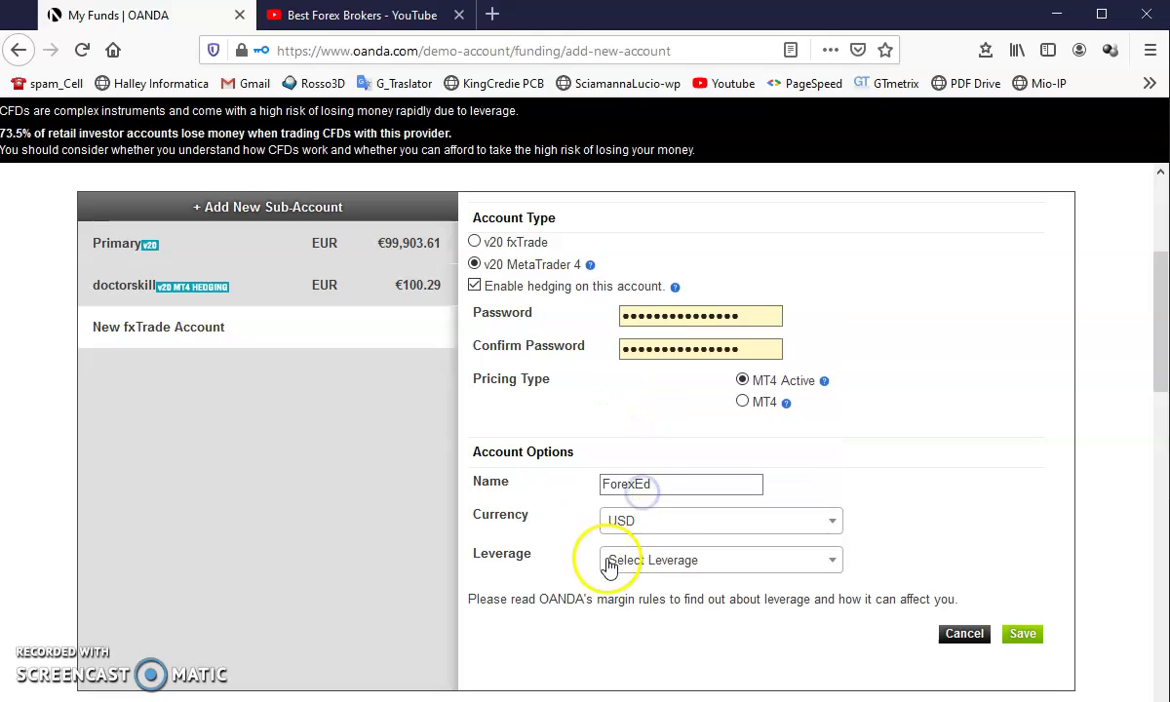
click(831, 560)
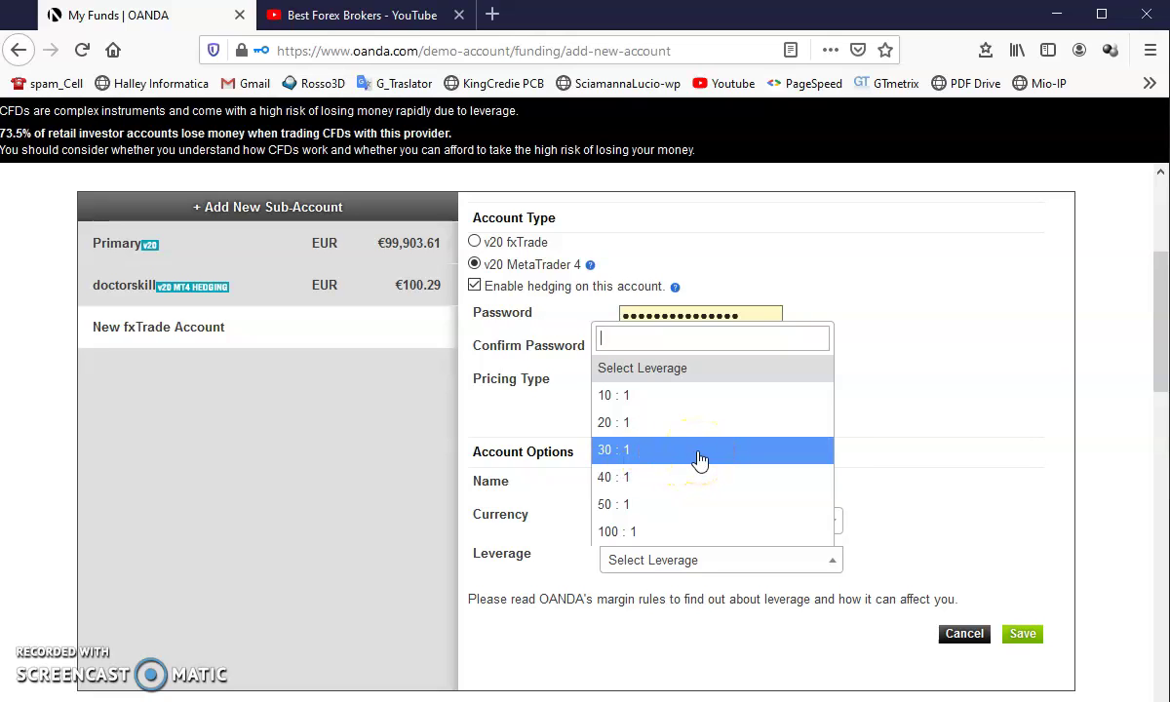
click(690, 532)
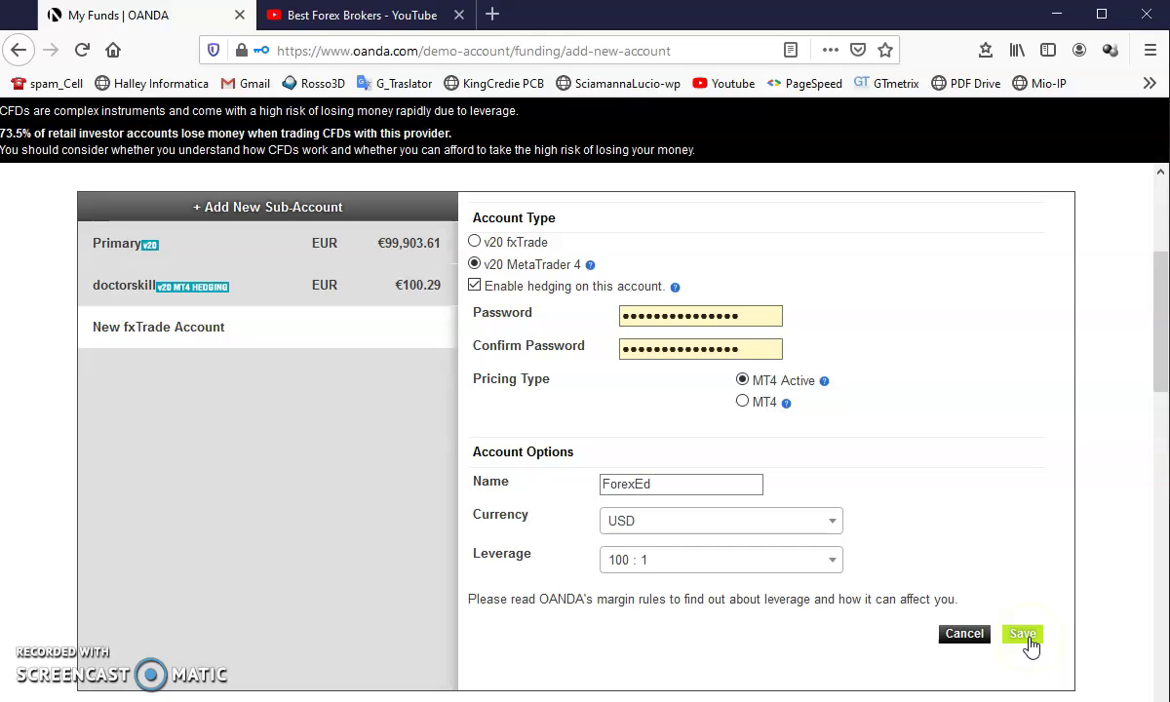
click(749, 312)
double_click(749, 312)
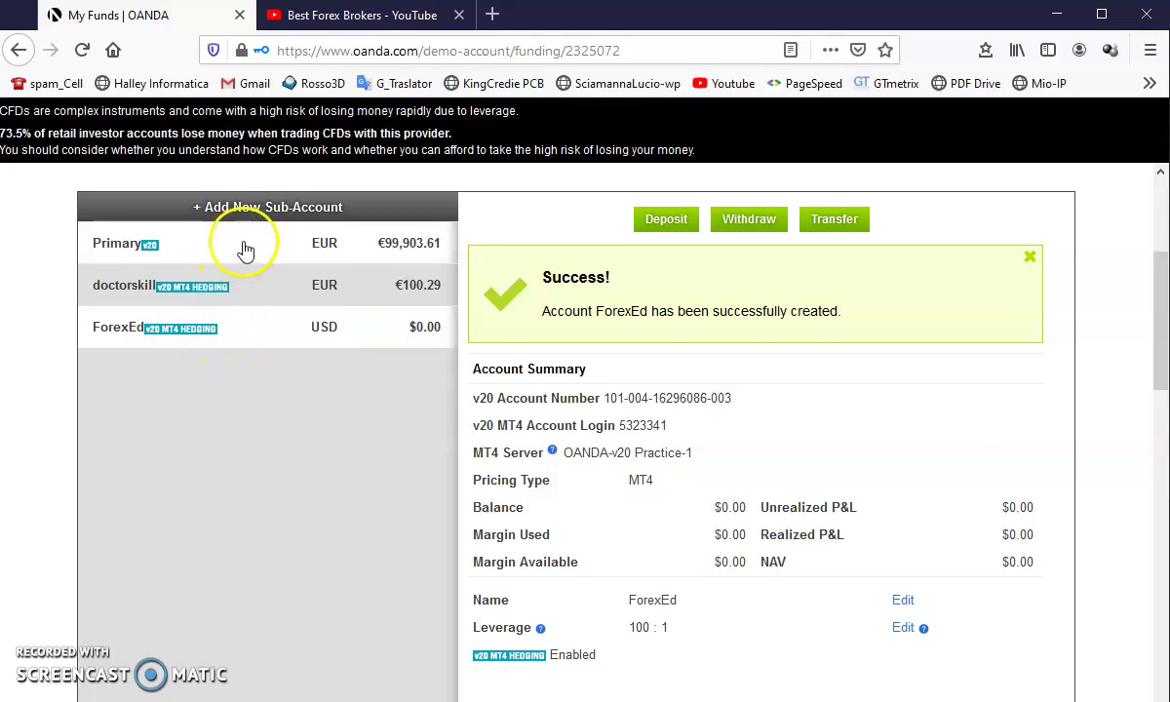
Transfer 100 EUR from the Primary account to ForexEd, refreshing the conversion rate before proceeding
click(245, 250)
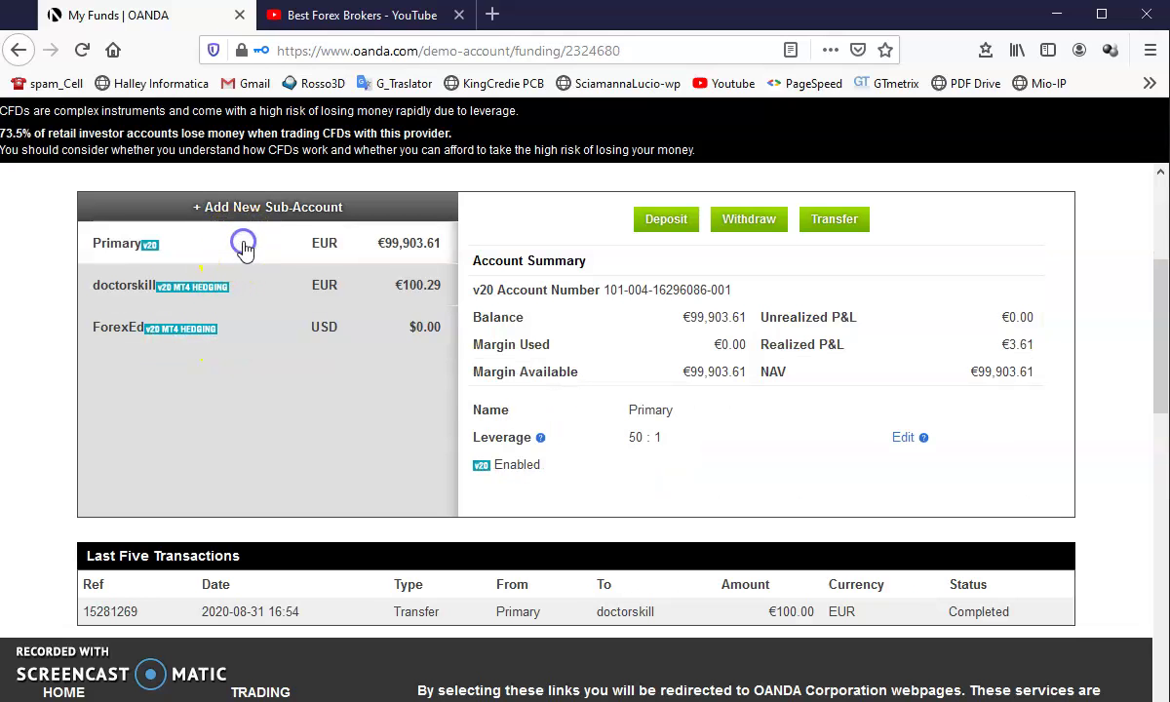
click(835, 221)
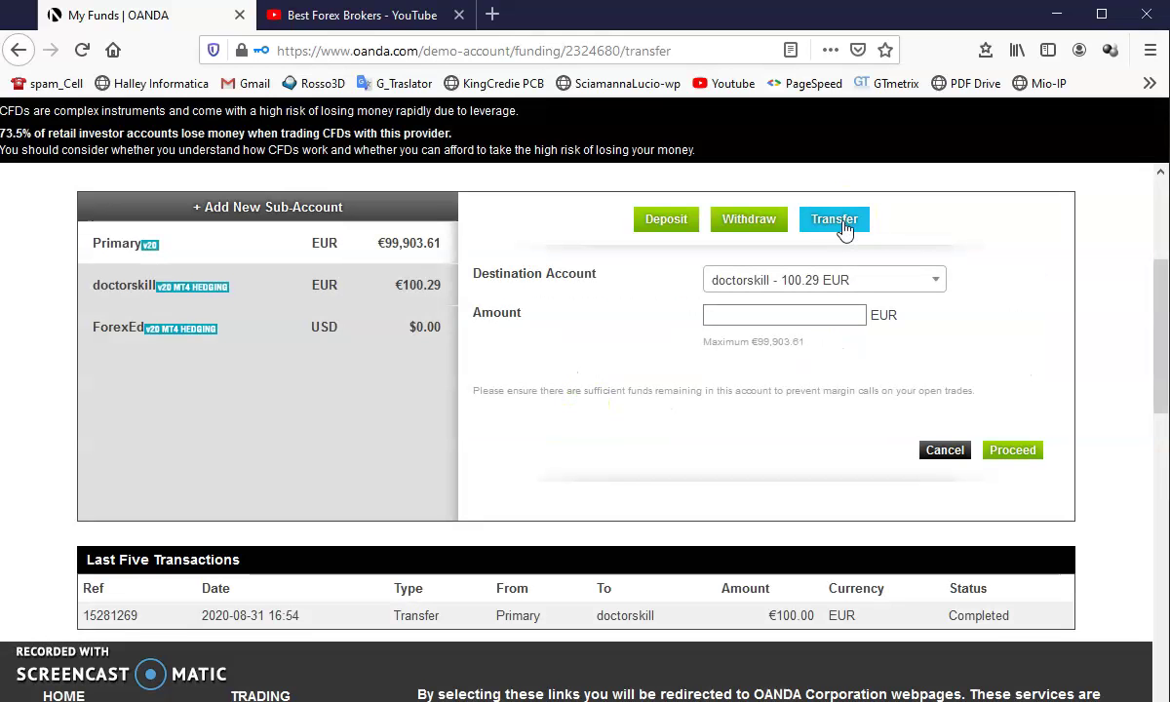
click(935, 281)
click(751, 369)
click(722, 322)
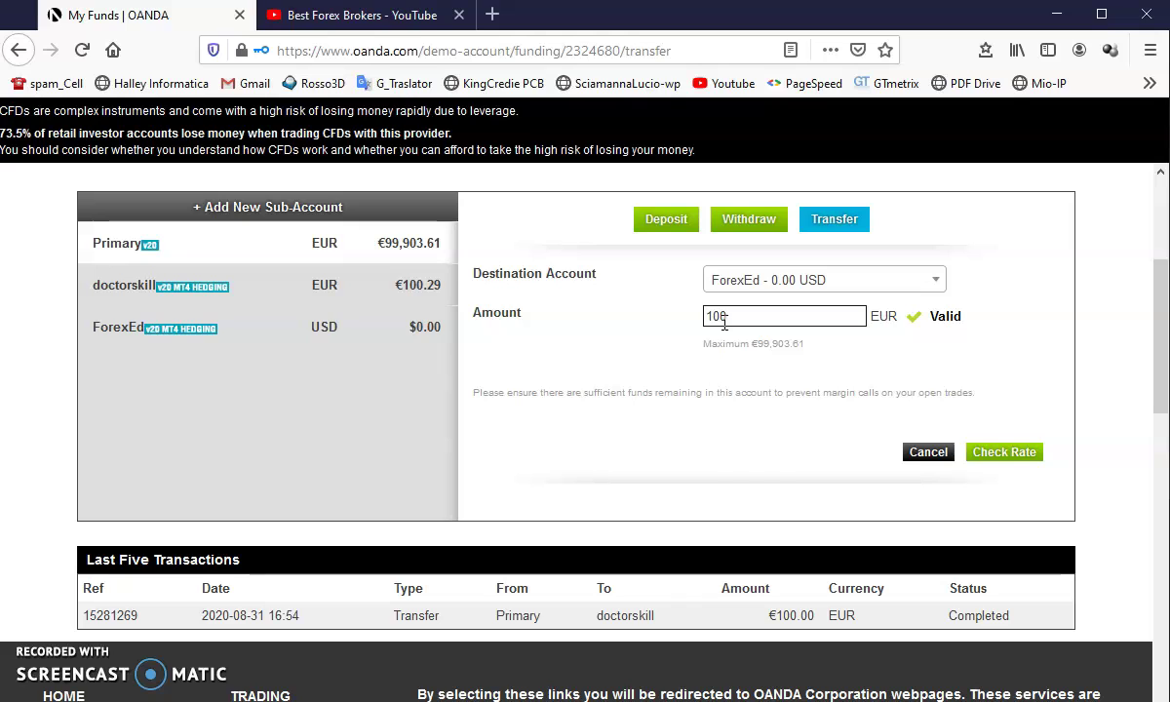
click(747, 487)
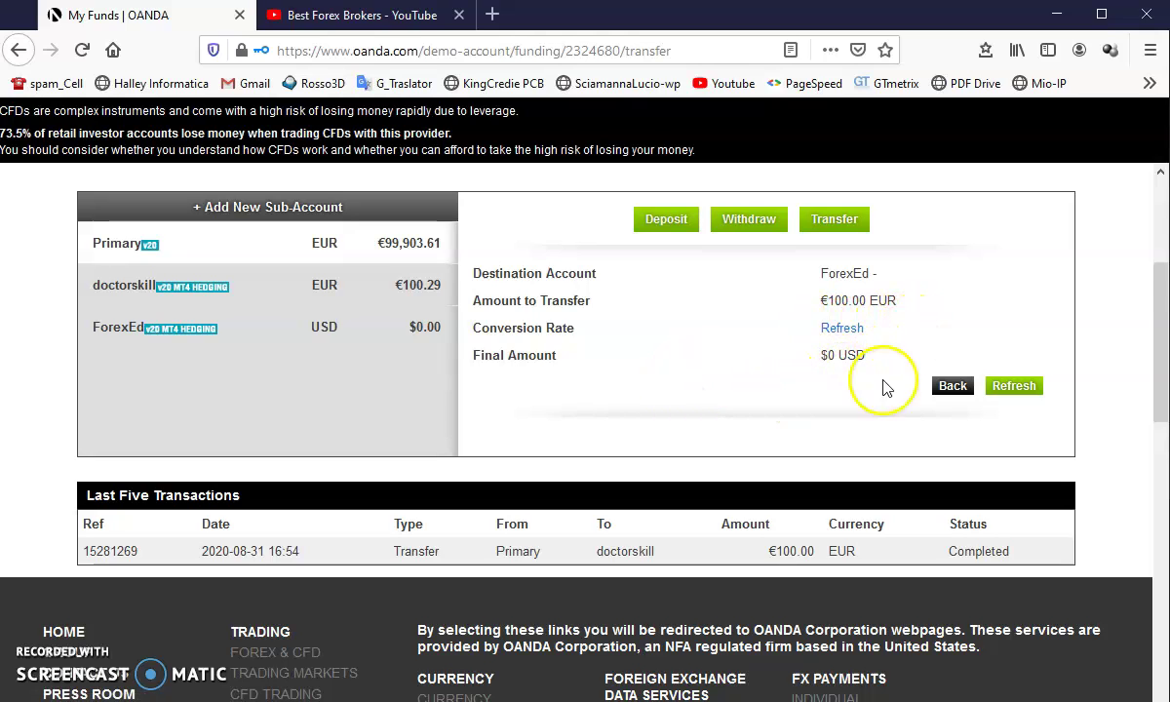
click(1018, 390)
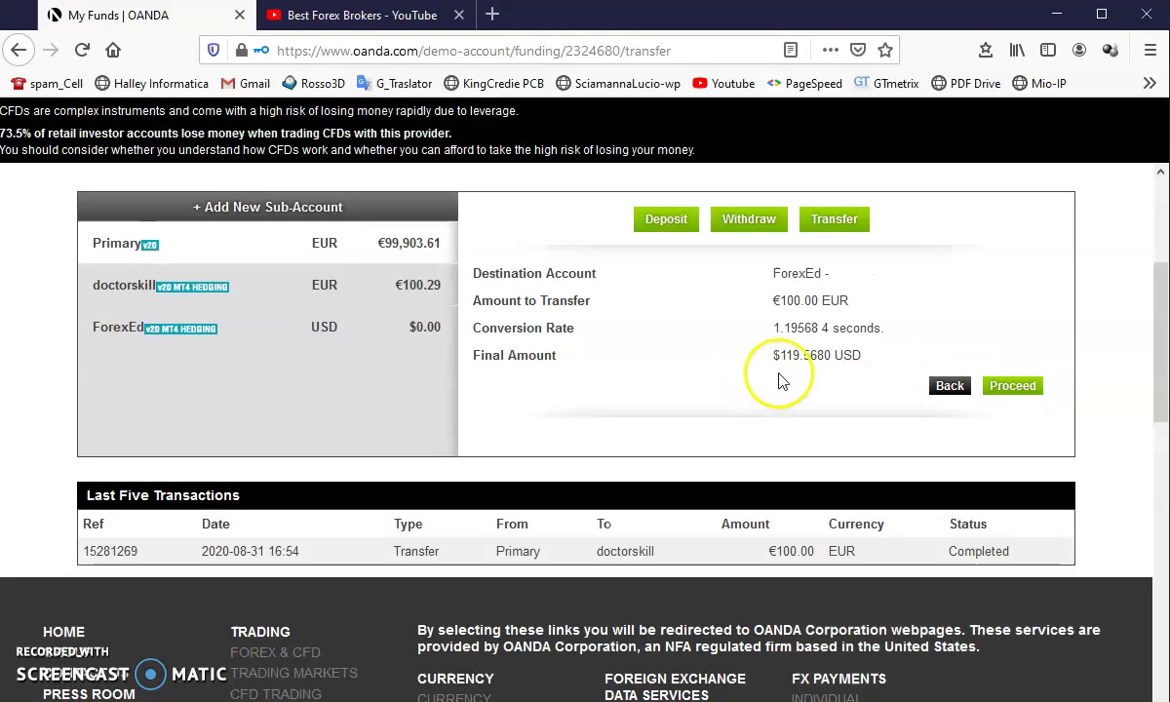
click(1011, 390)
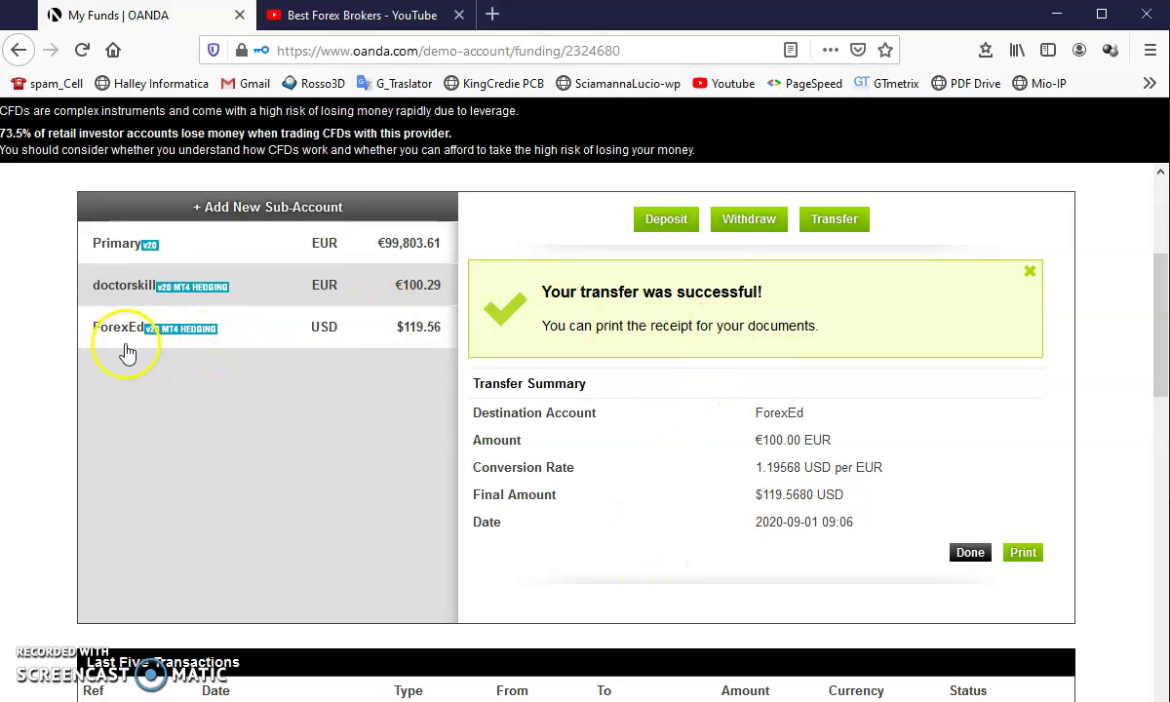
Open the ForexEd account's summary and check its available margin
click(172, 332)
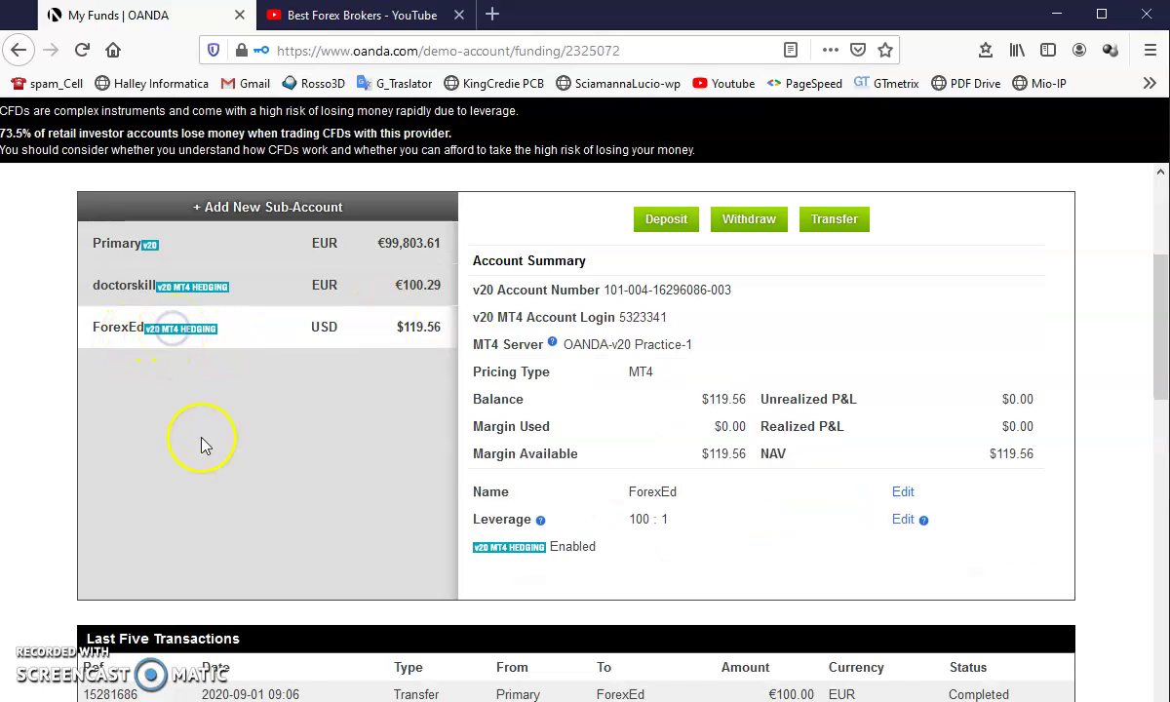
click(707, 455)
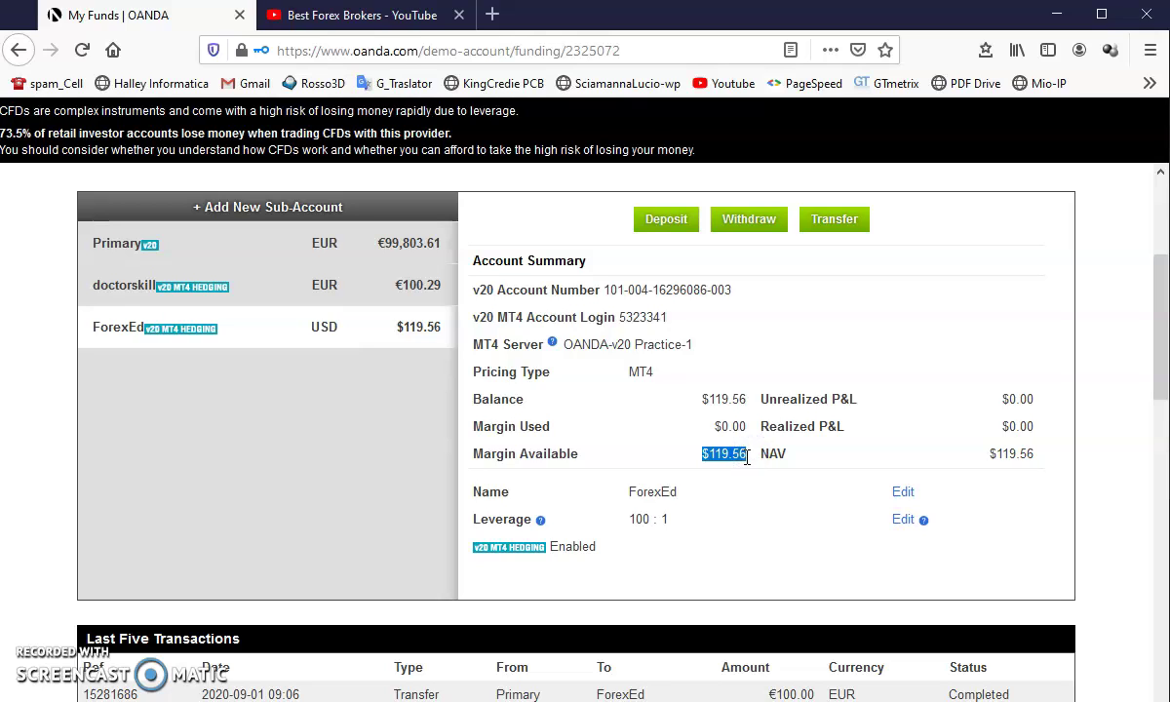
click(809, 458)
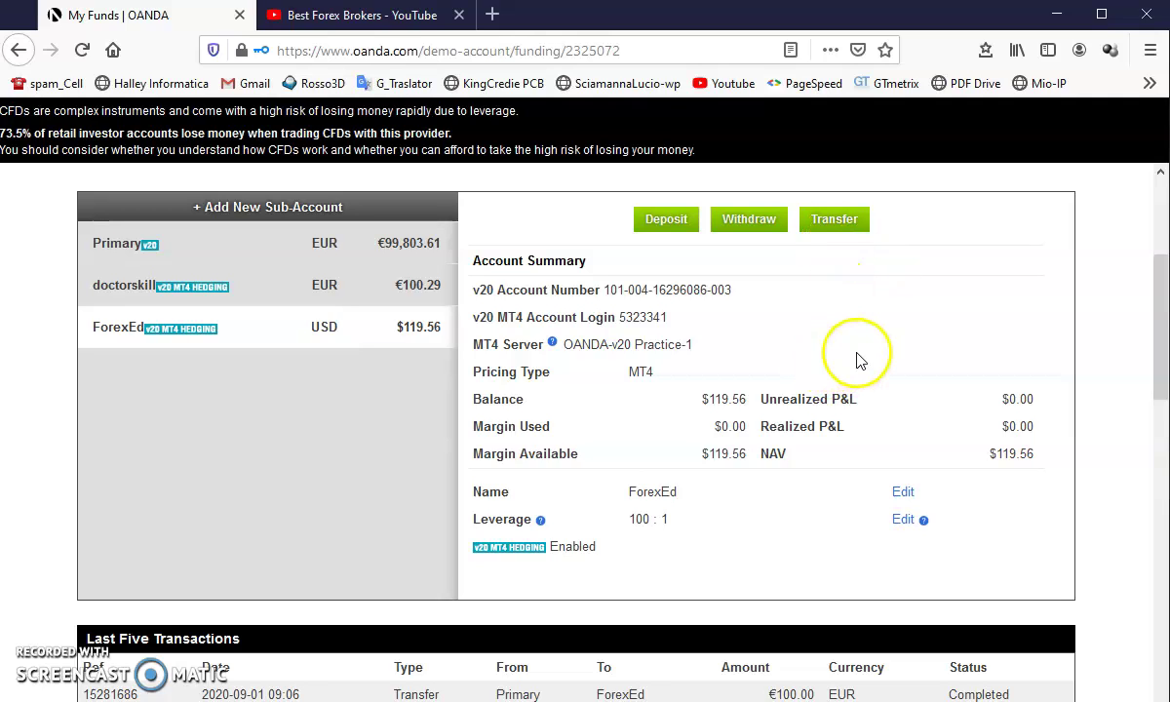
Transfer 19.56 USD from ForexEd to the Primary account at the offered conversion rate
click(839, 224)
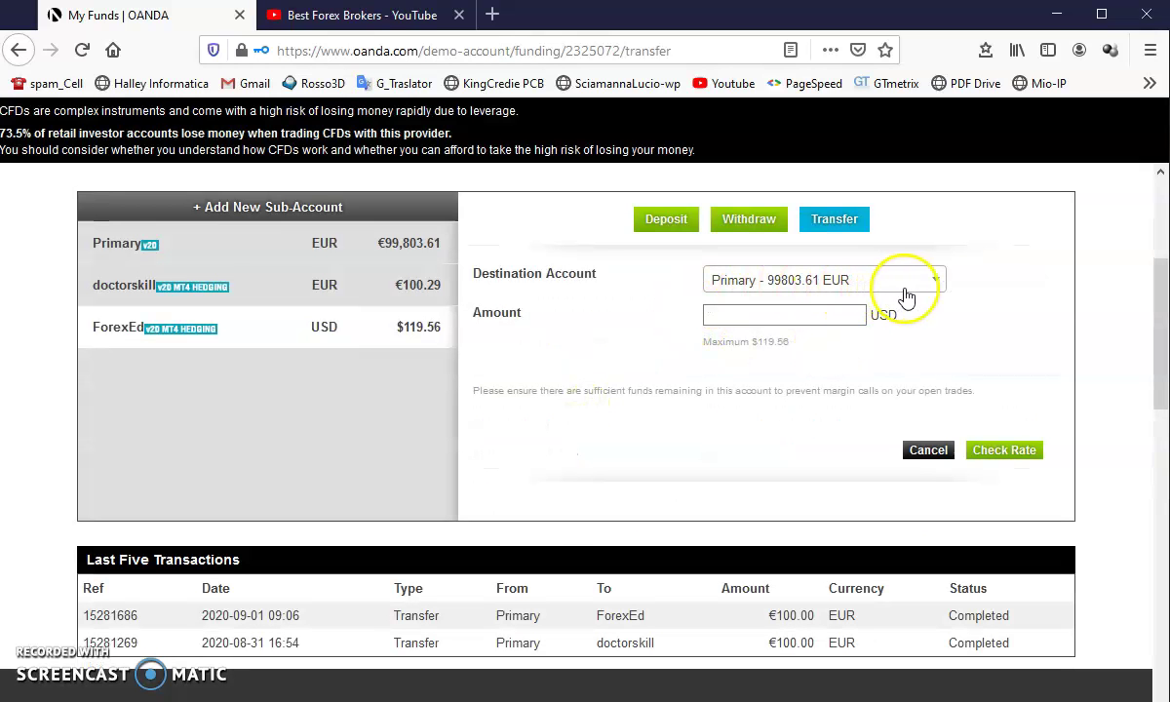
click(745, 316)
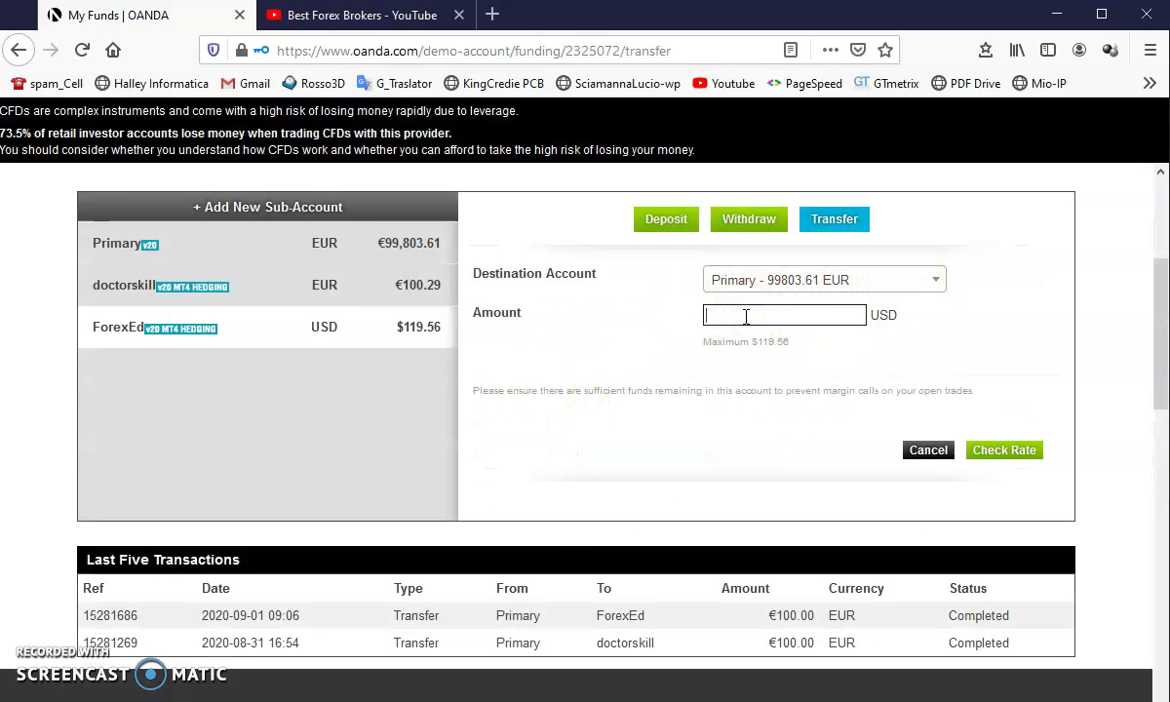
text(19.56)
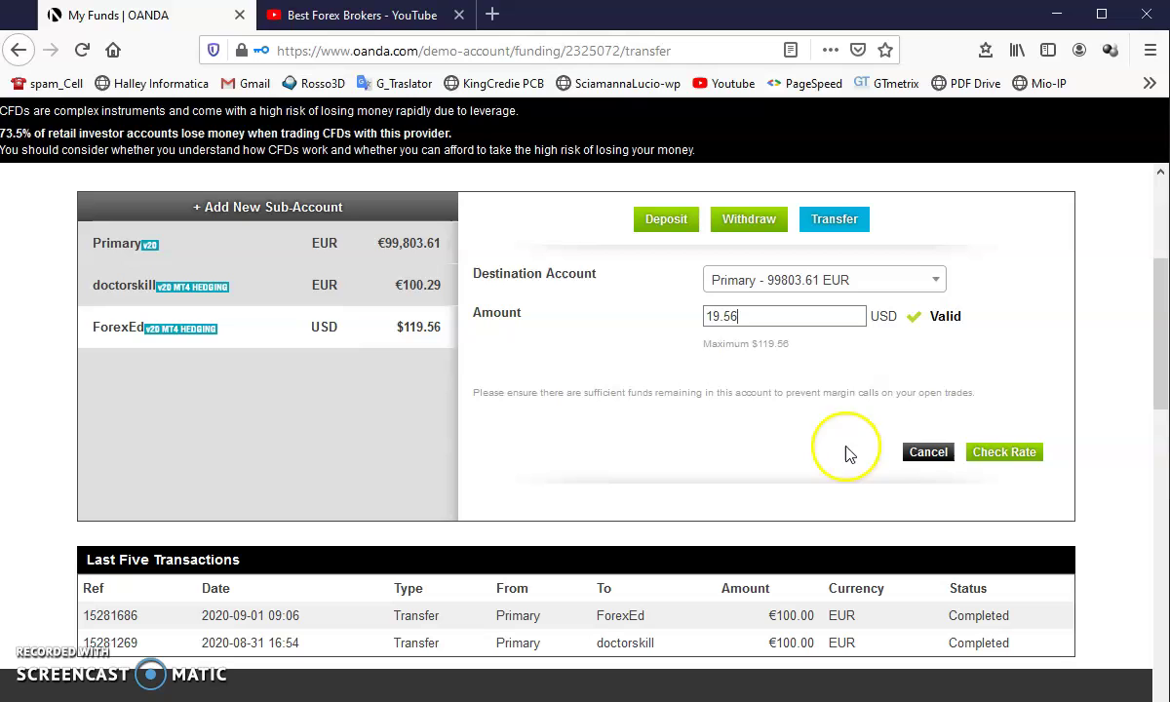
click(1004, 457)
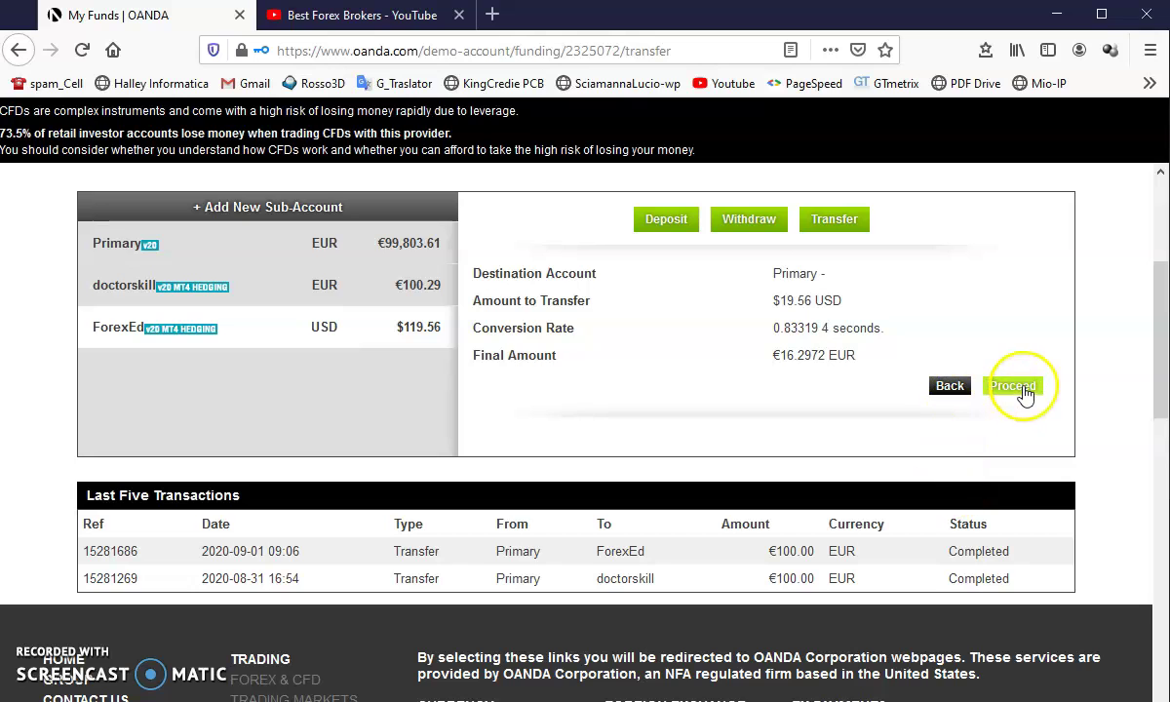
click(1020, 388)
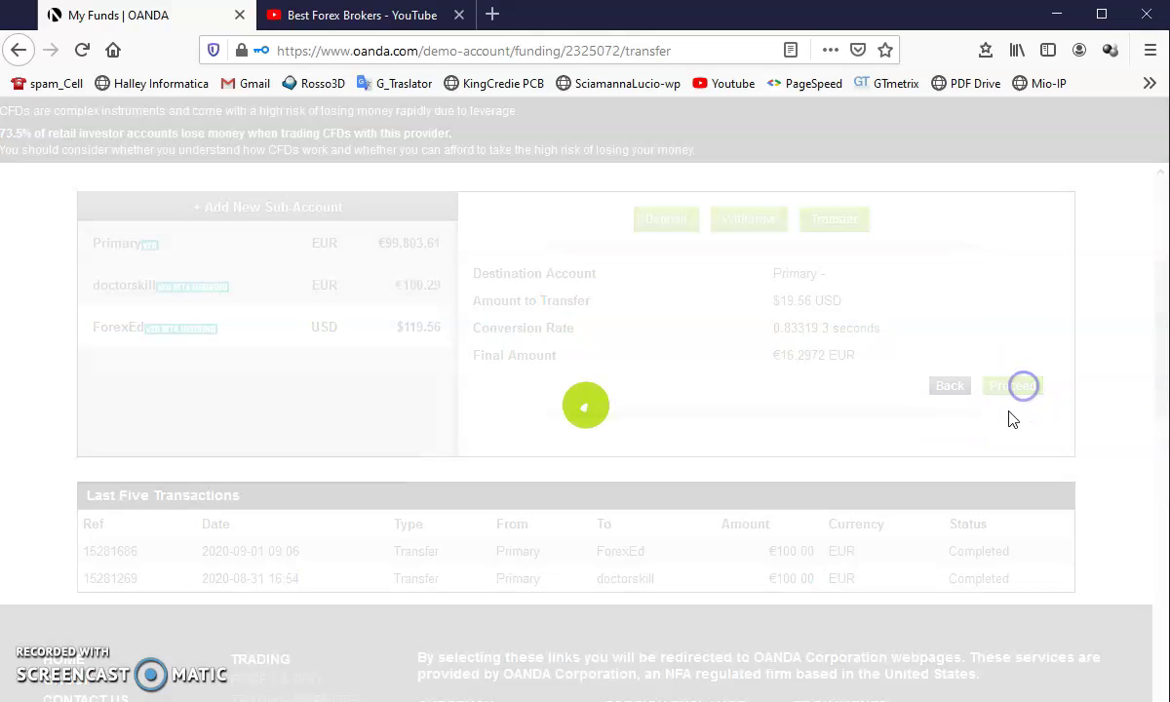